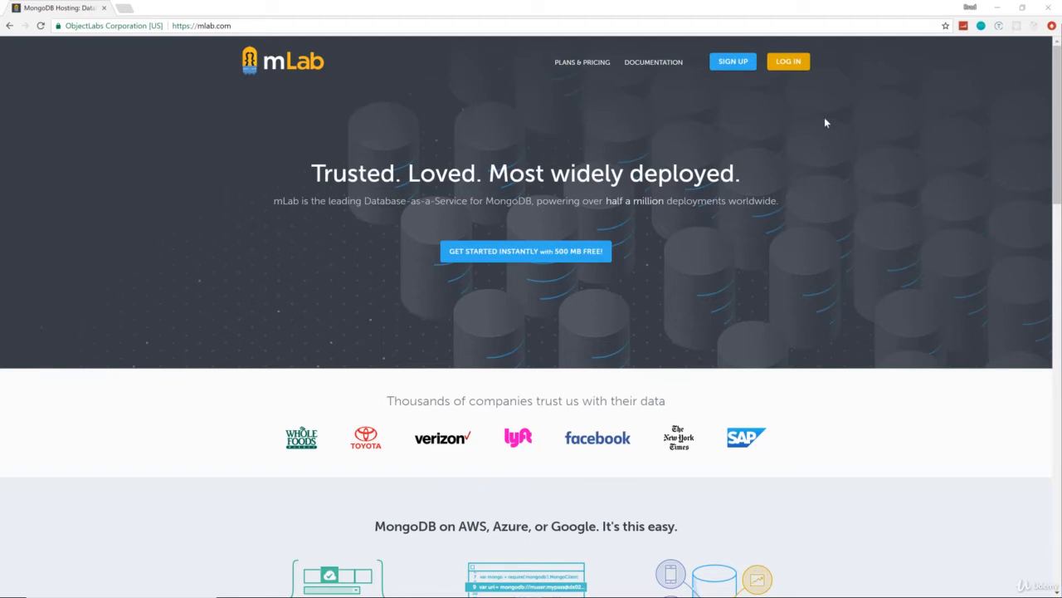
Step: Sign in to mLab from the Log In form using the saved username and password
{"action": "left_click", "coordinate": [741, 68]}
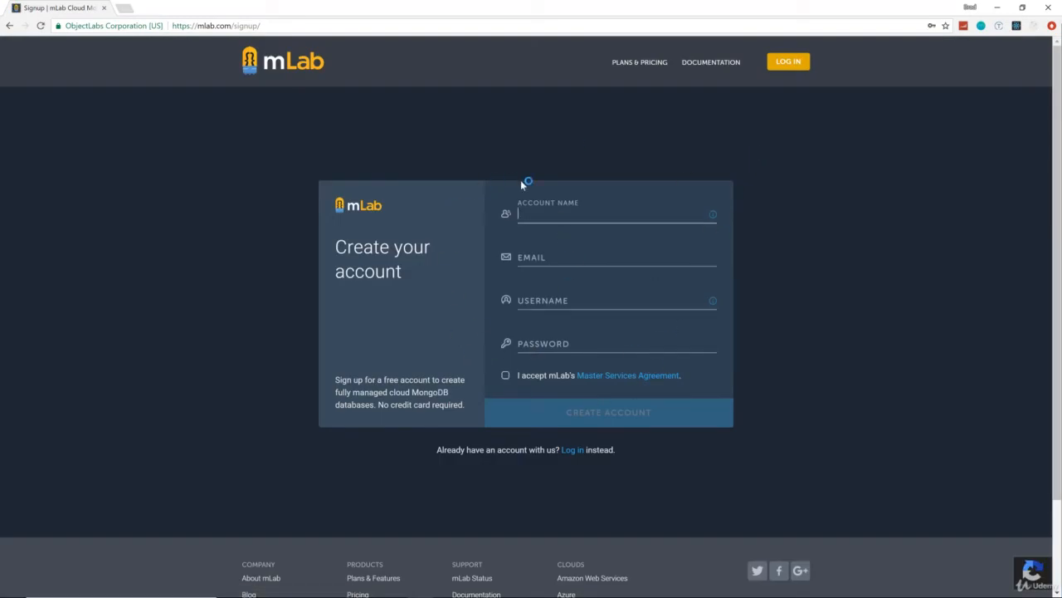
{"action": "left_click", "coordinate": [787, 62]}
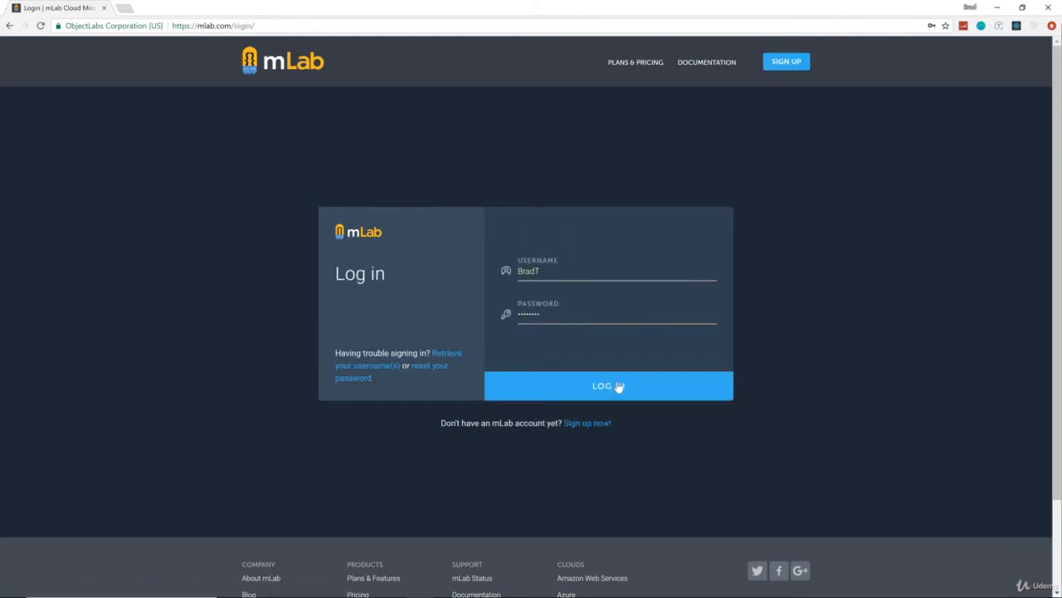
{"action": "left_click", "coordinate": [552, 387]}
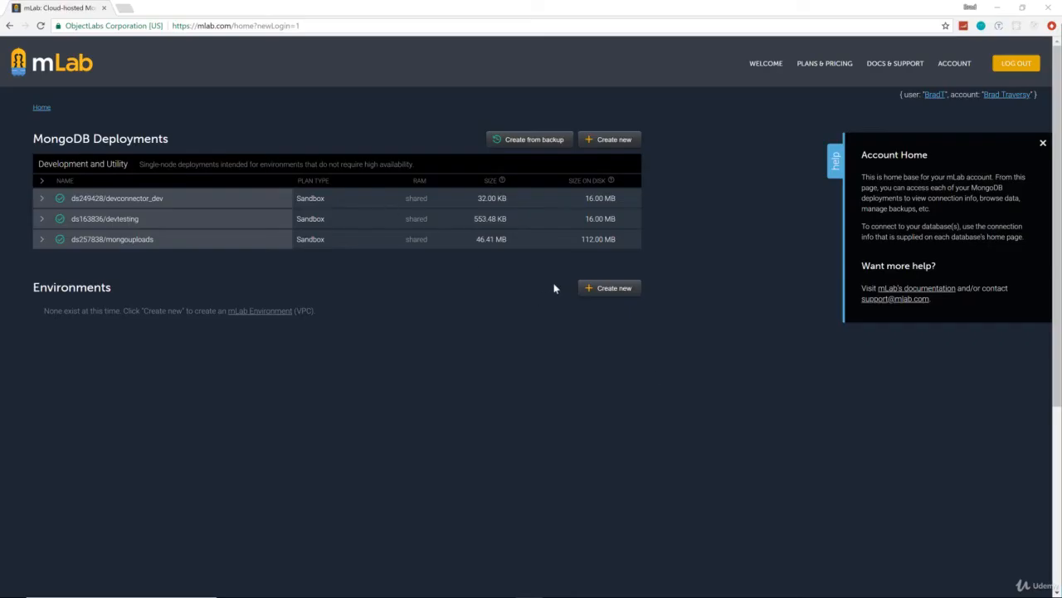
Step: Start a new deployment on the free Sandbox plan in the US East (Virginia) region
{"action": "left_click", "coordinate": [615, 141]}
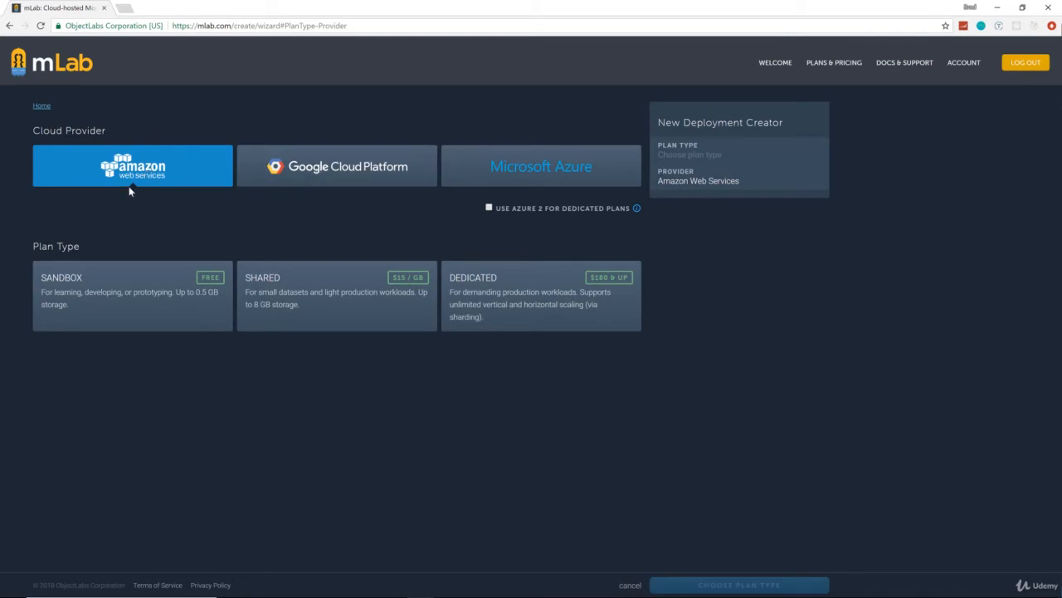
{"action": "left_click", "coordinate": [171, 285]}
{"action": "left_click", "coordinate": [706, 585]}
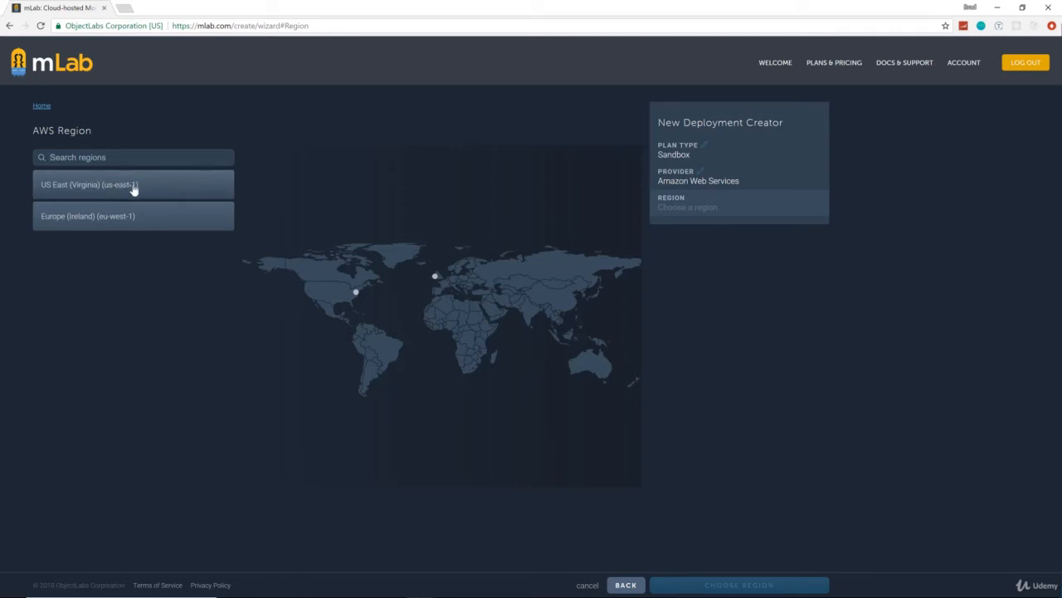
{"action": "left_click", "coordinate": [102, 193]}
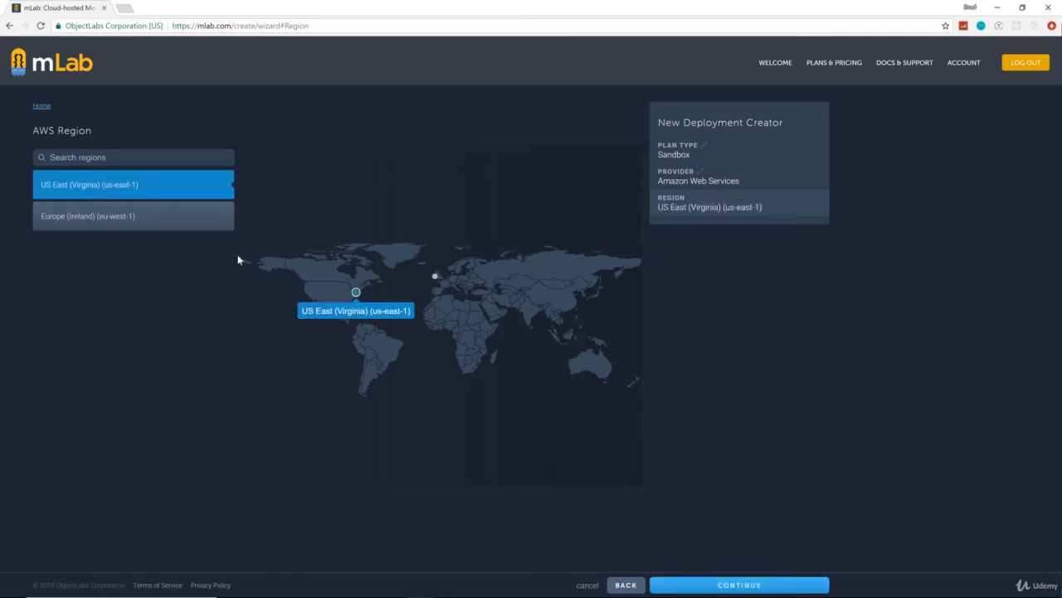
{"action": "left_click", "coordinate": [750, 585]}
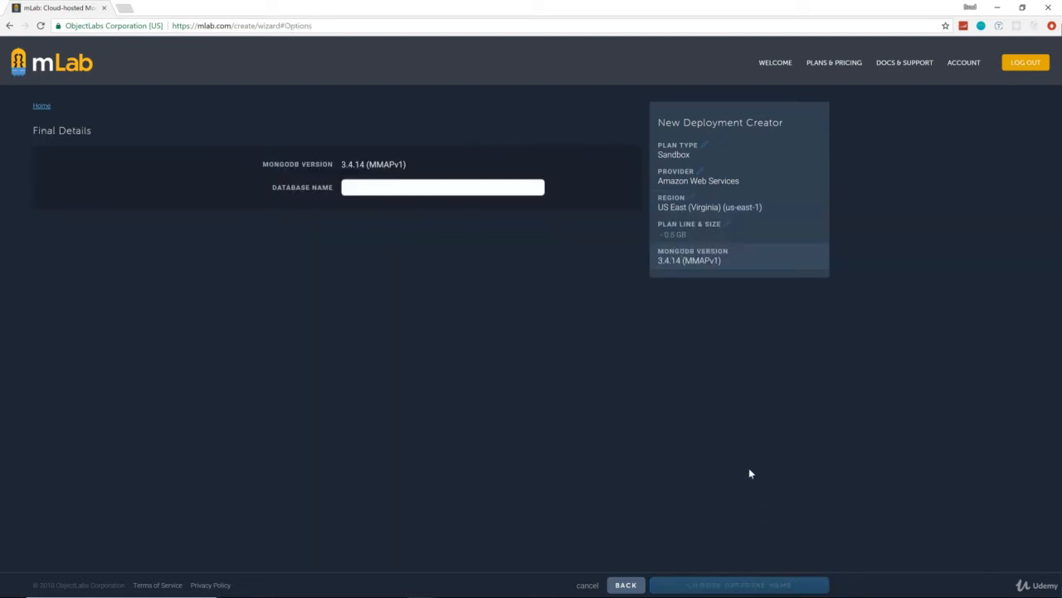
Step: Name the database 'devconnector' and continue to the order confirmation
{"action": "left_click", "coordinate": [377, 189]}
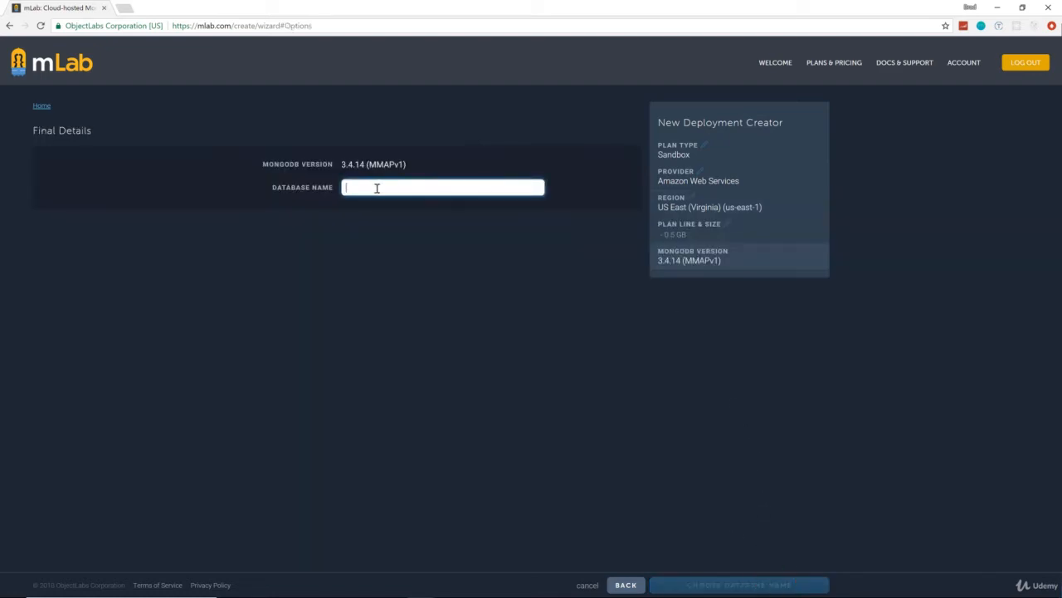
{"action": "type", "text": "devconn"}
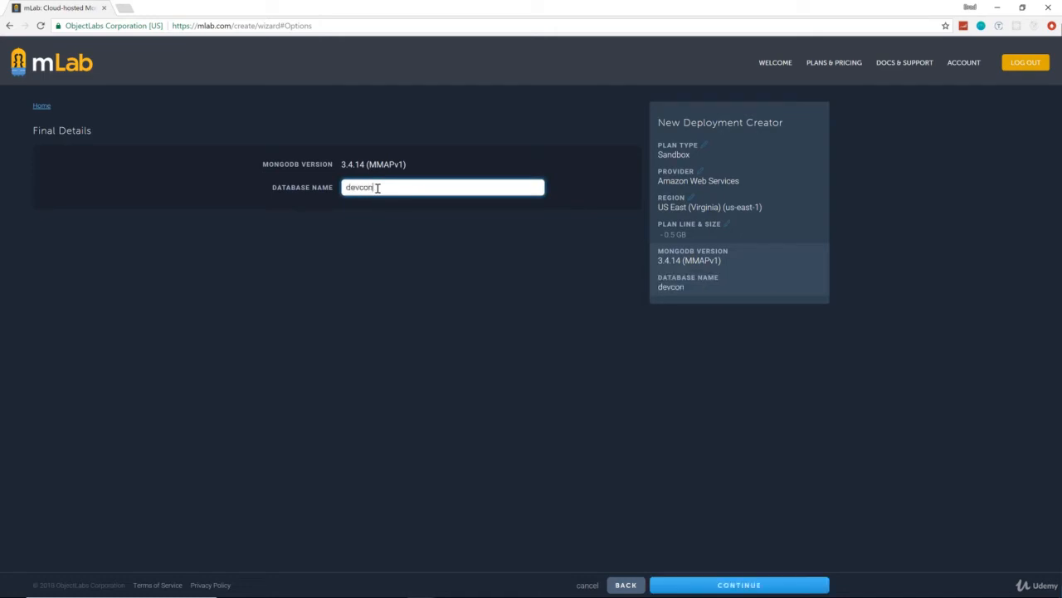
{"action": "type", "text": "ector"}
{"action": "left_click", "coordinate": [467, 311]}
{"action": "left_click", "coordinate": [735, 584]}
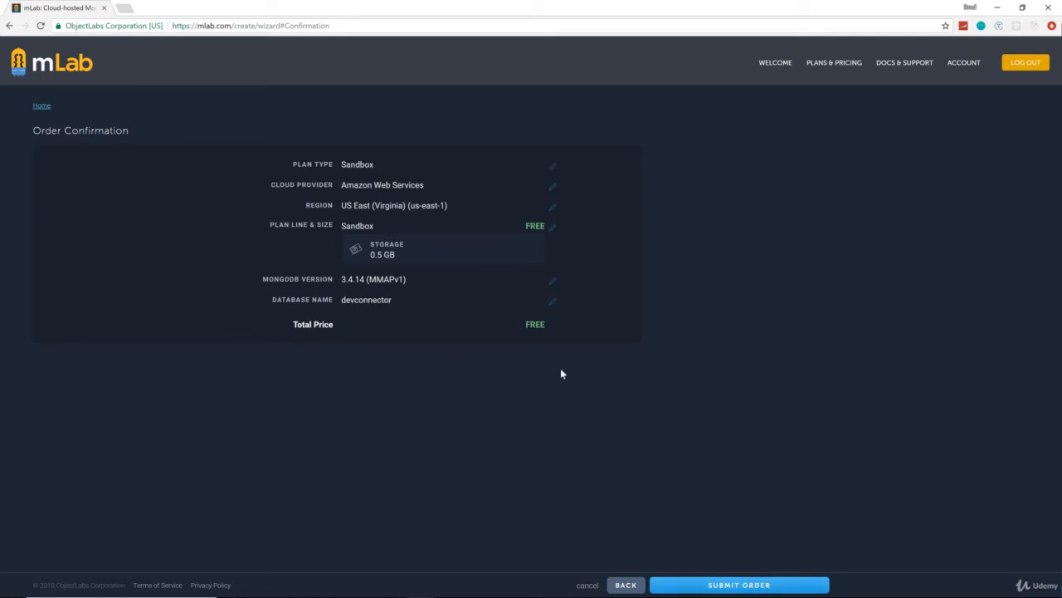
Step: Submit the order and open the new ds231725/devconnector database page
{"action": "left_click", "coordinate": [735, 584]}
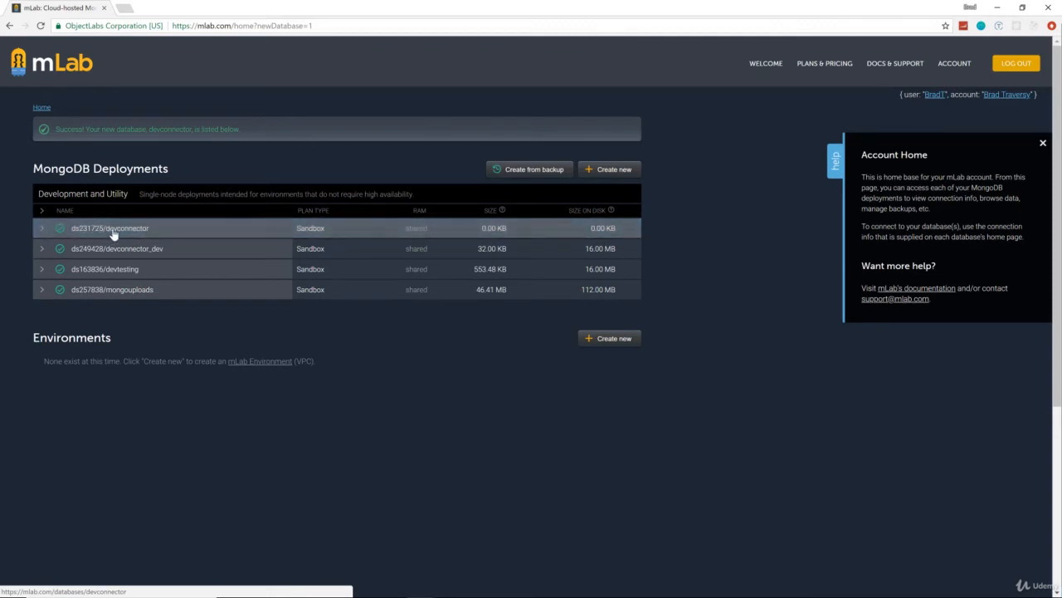
{"action": "left_click", "coordinate": [176, 229]}
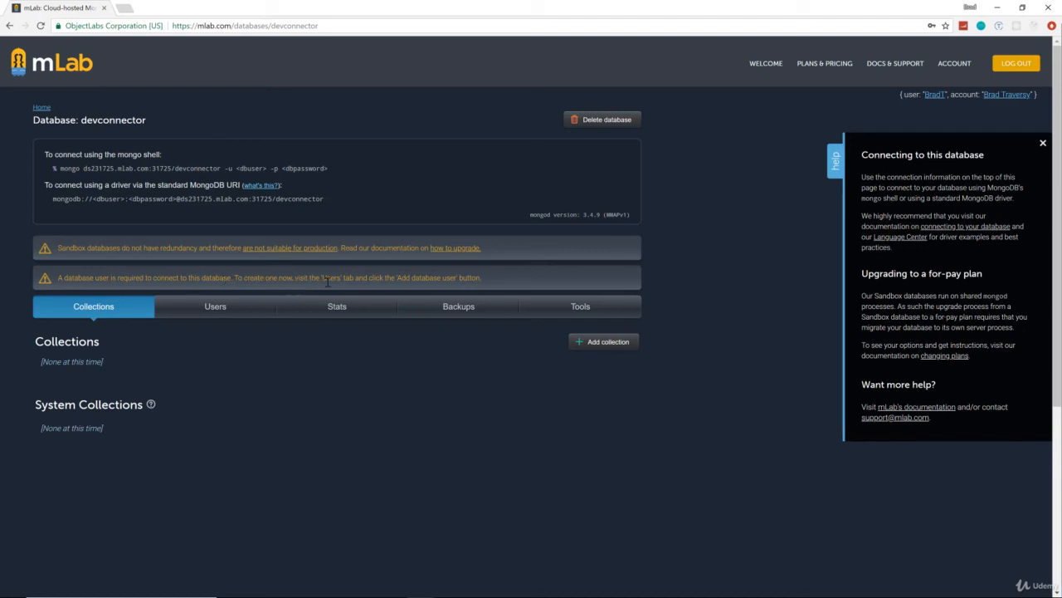
Step: On the Users tab, create a database user with a username and matching confirmed password
{"action": "left_click", "coordinate": [221, 307]}
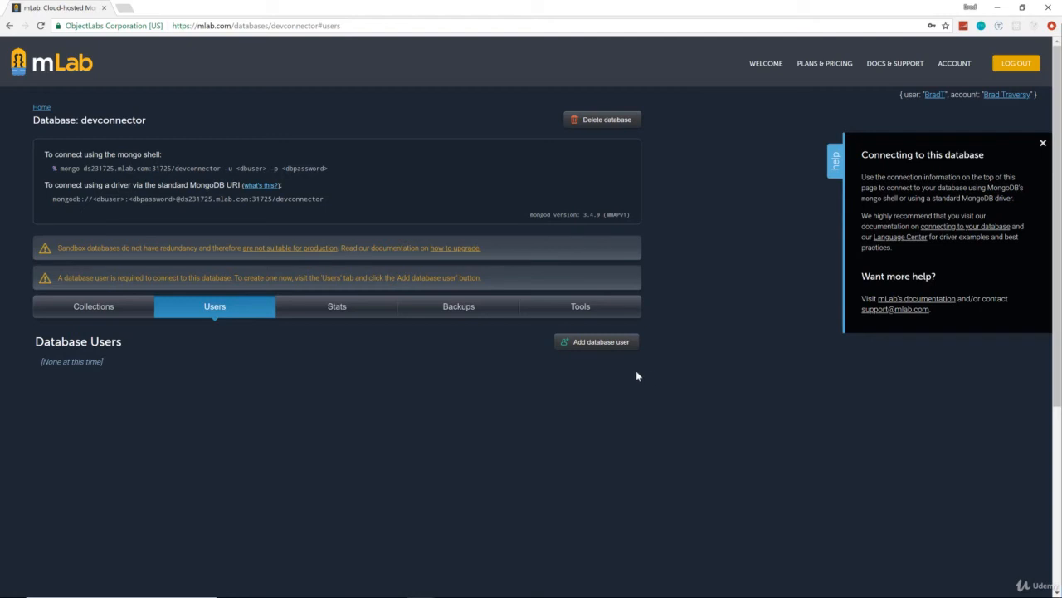
{"action": "left_click", "coordinate": [594, 345]}
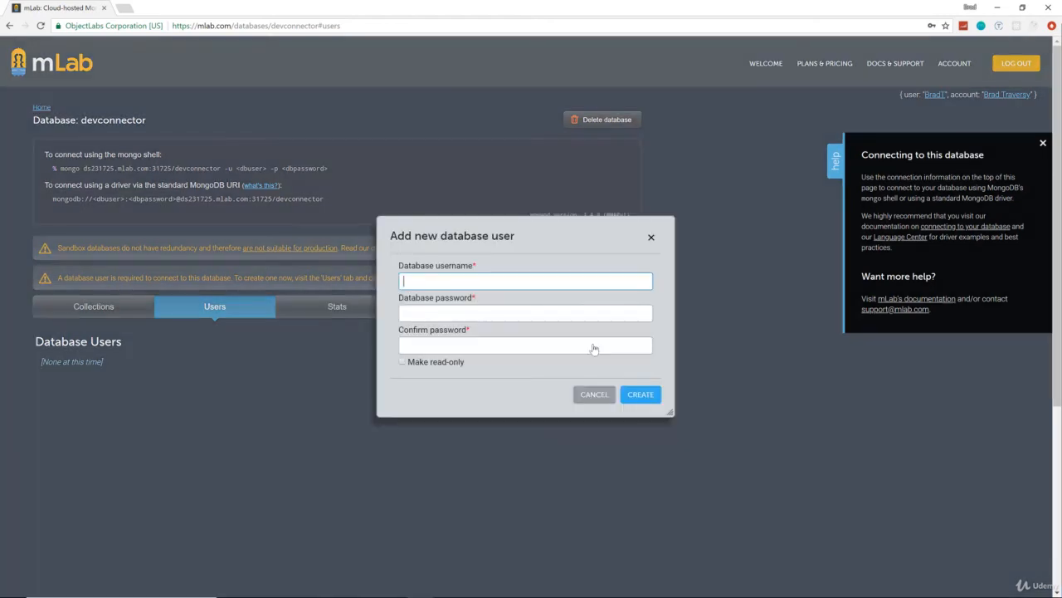
{"action": "left_click", "coordinate": [484, 280]}
{"action": "key", "text": "Tab"}
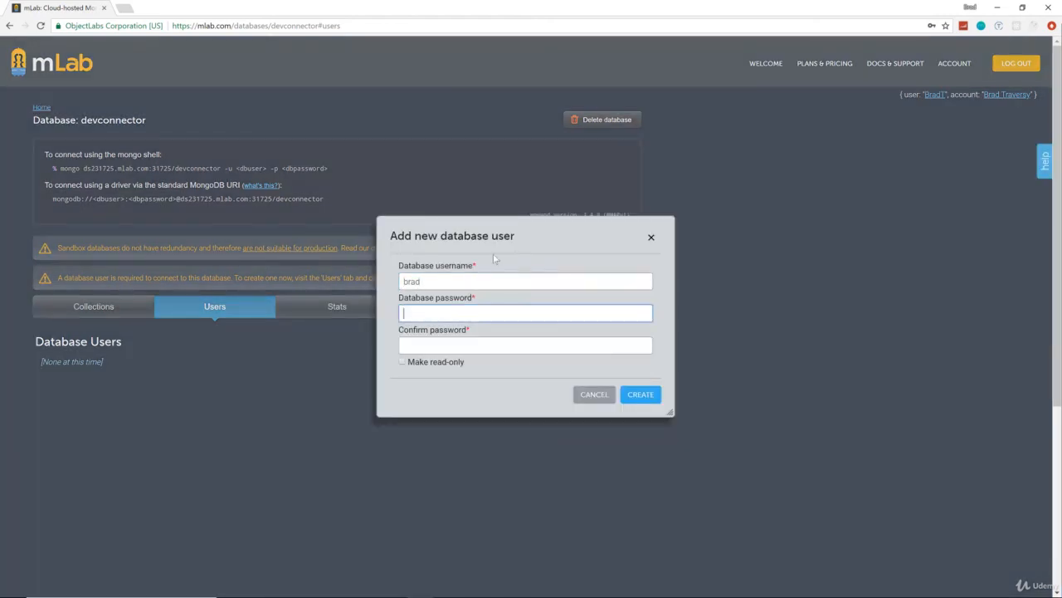
{"action": "key", "text": "Tab"}
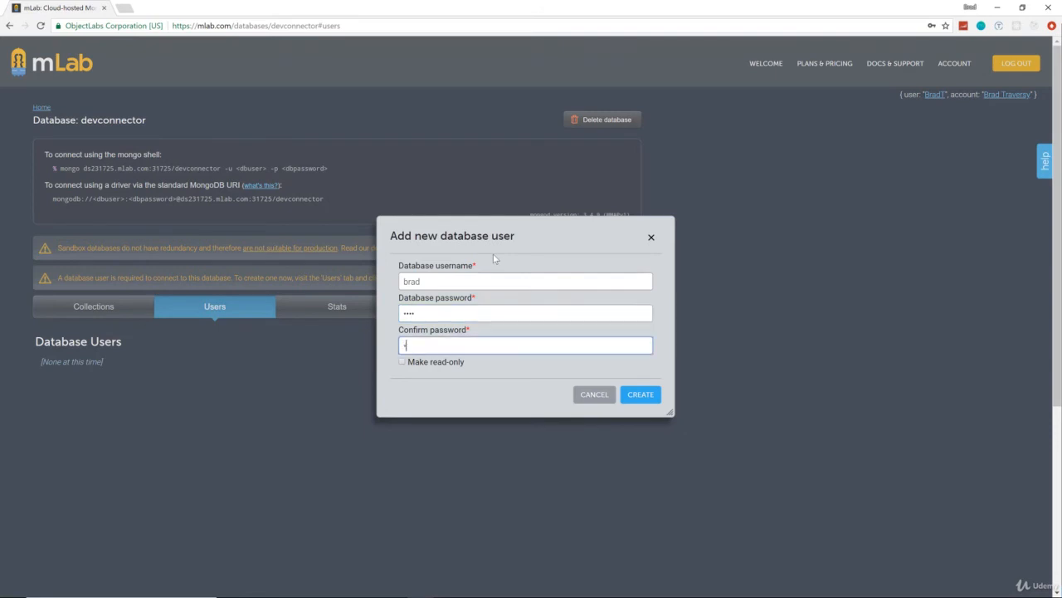
{"action": "left_click", "coordinate": [641, 394]}
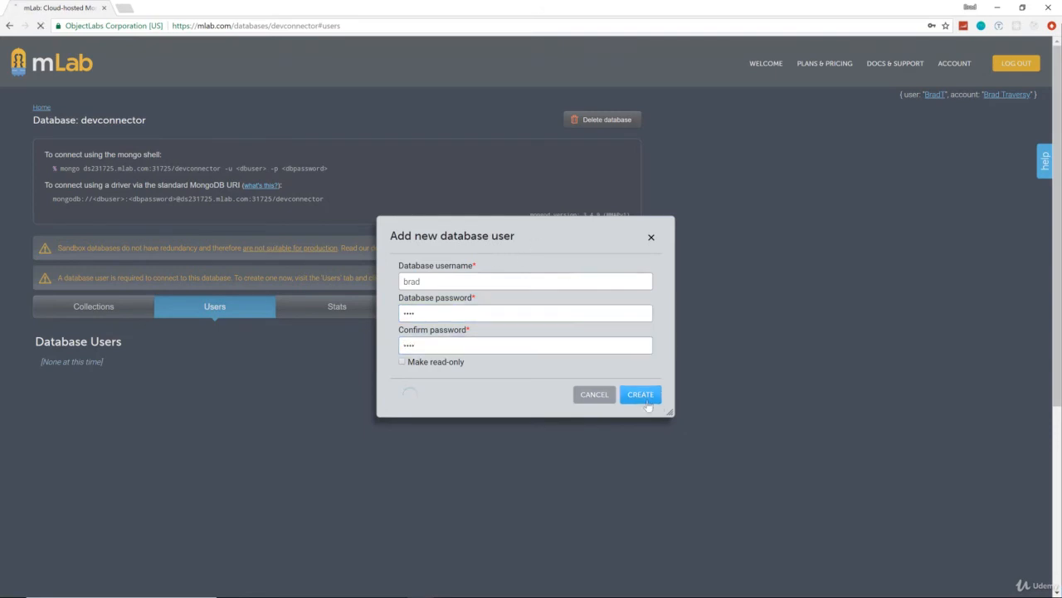
{"action": "scroll", "coordinate": [711, 442], "scroll_direction": "up", "scroll_amount": 3}
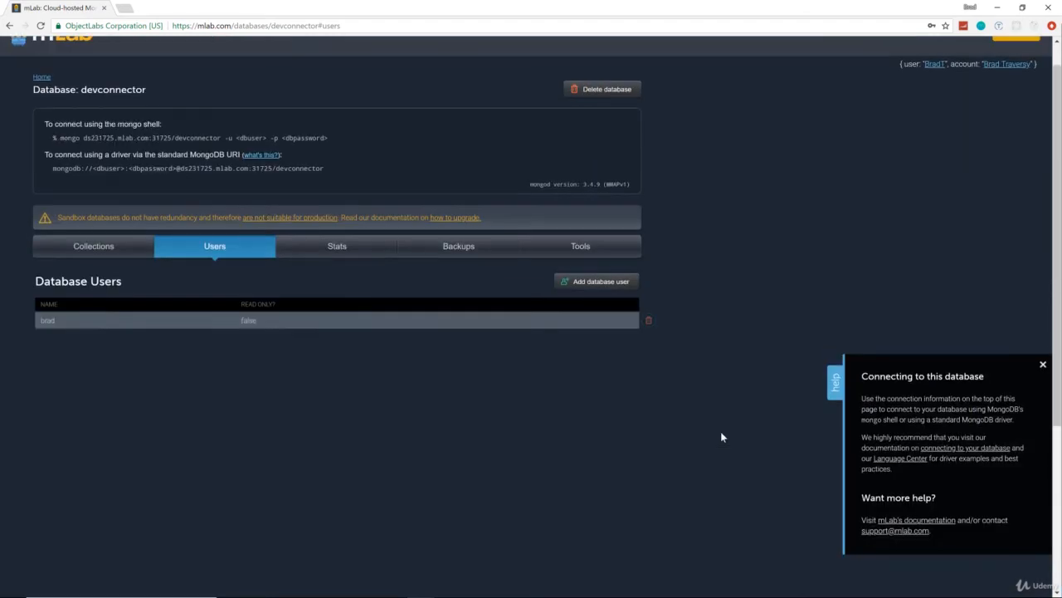
Step: Close the connection help panel and select and copy the mongodb:// driver connection URI
{"action": "scroll", "coordinate": [344, 383], "scroll_direction": "up", "scroll_amount": 1}
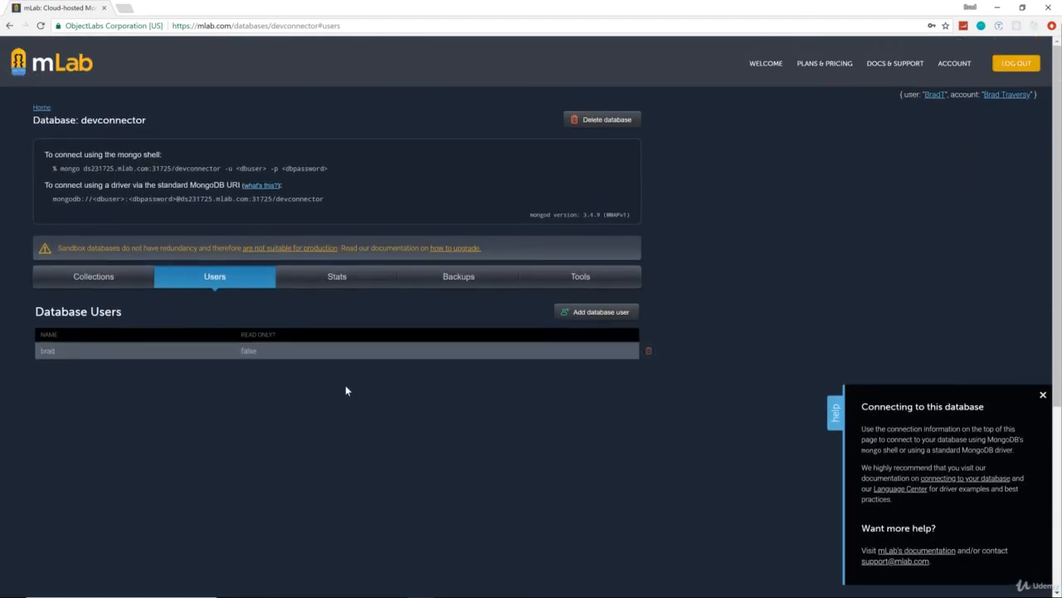
{"action": "left_click", "coordinate": [1043, 396]}
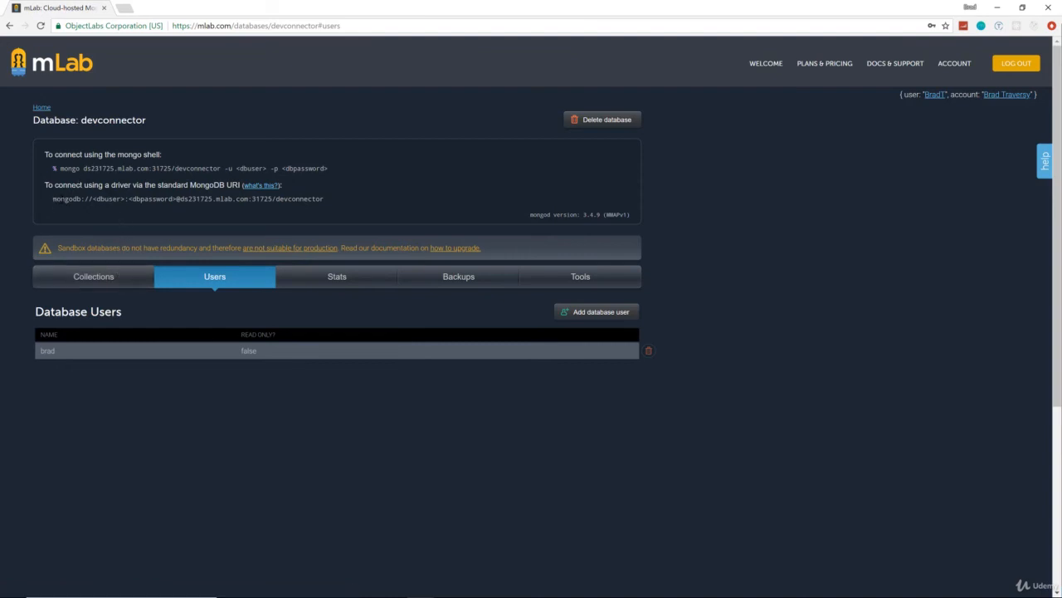
{"action": "left_click_drag", "start_coordinate": [325, 199], "coordinate": [52, 199]}
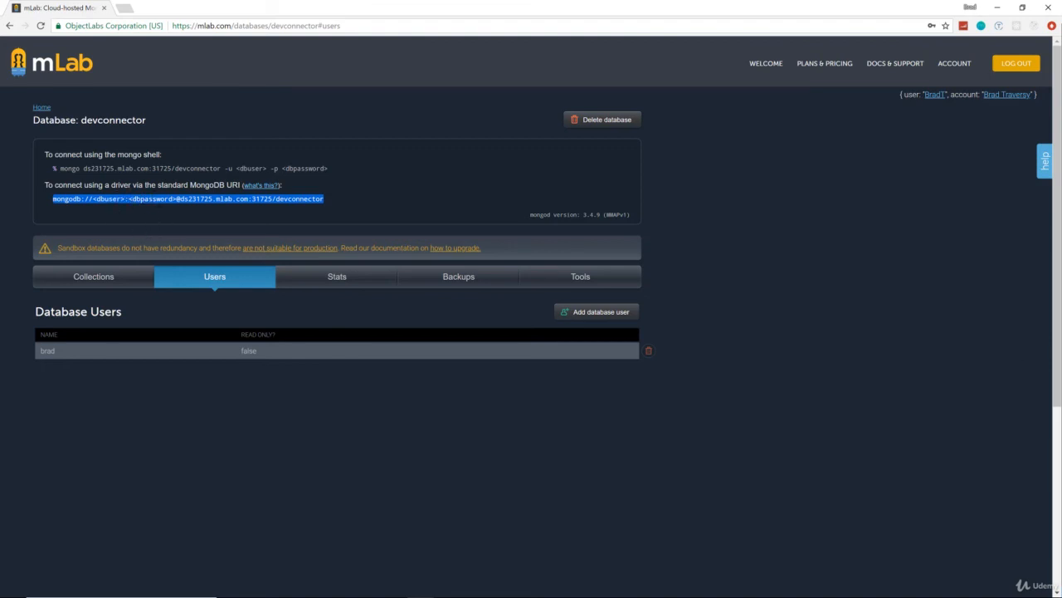
{"action": "left_click", "coordinate": [529, 596]}
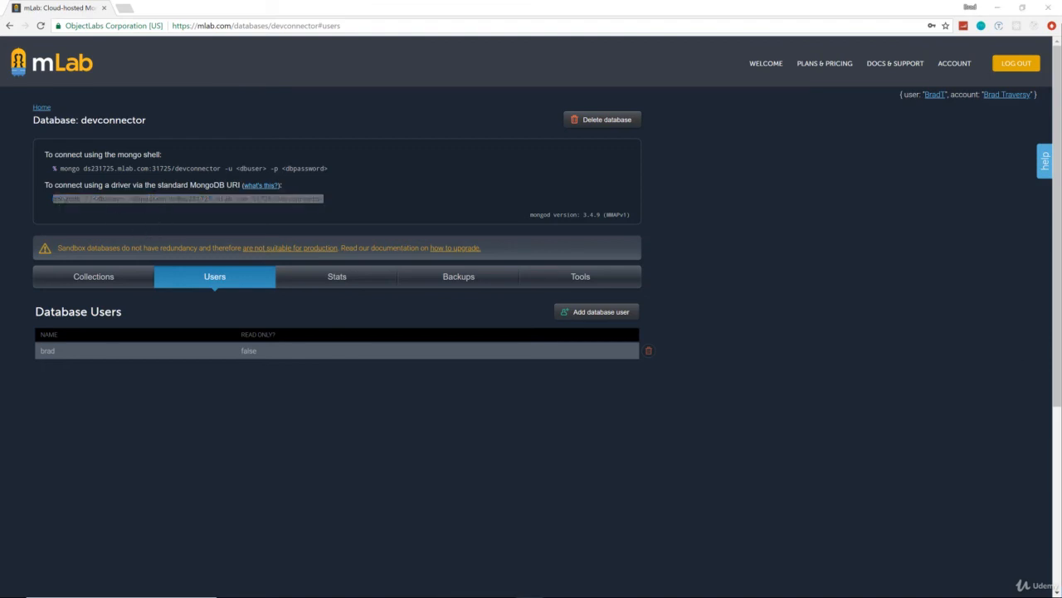
{"action": "left_click", "coordinate": [473, 424]}
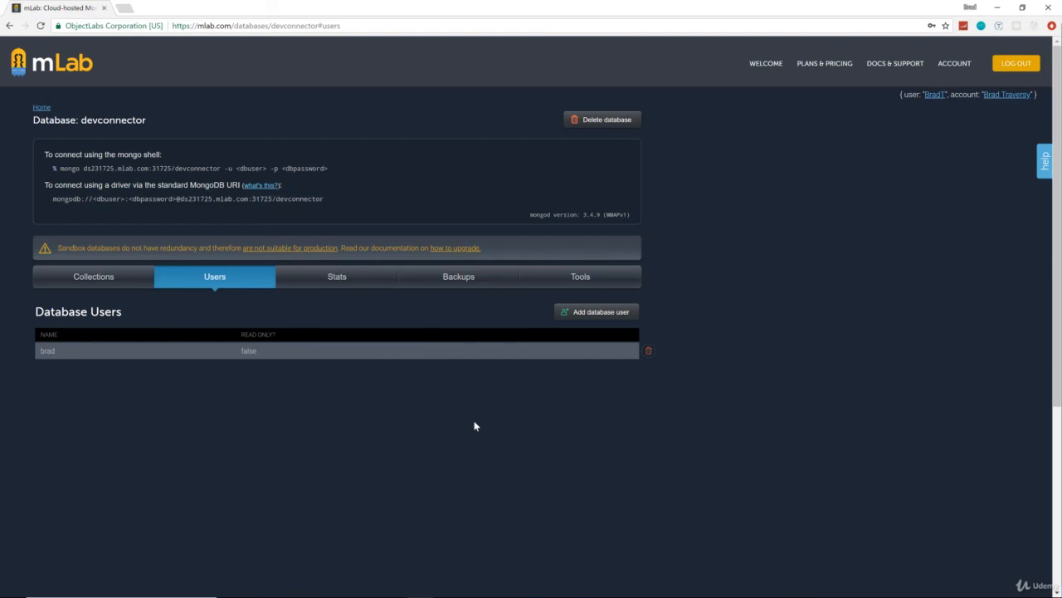
{"action": "triple_click", "coordinate": [329, 197]}
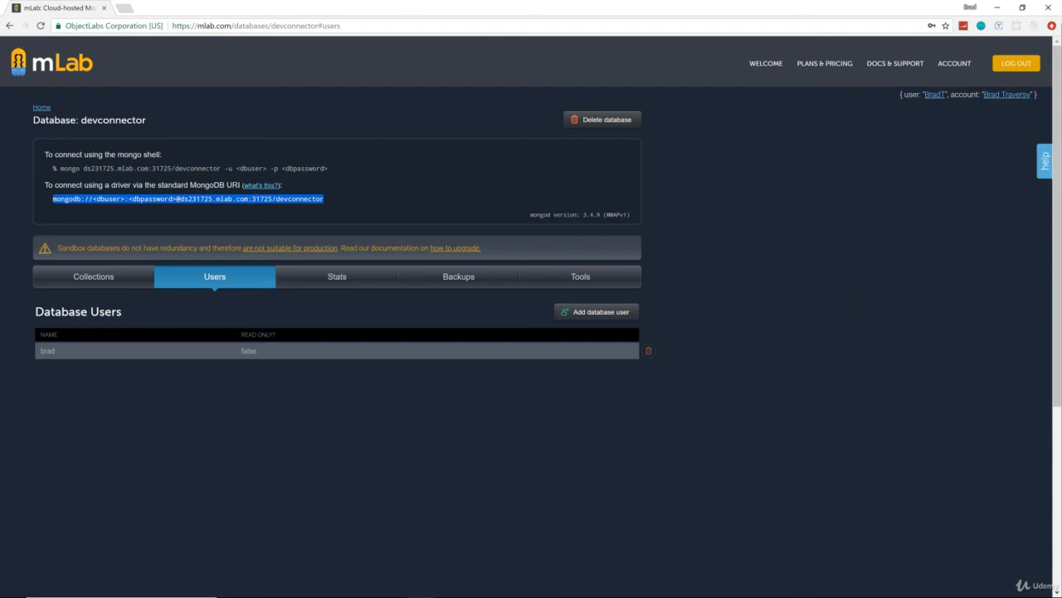
{"action": "key", "text": "alt+Tab"}
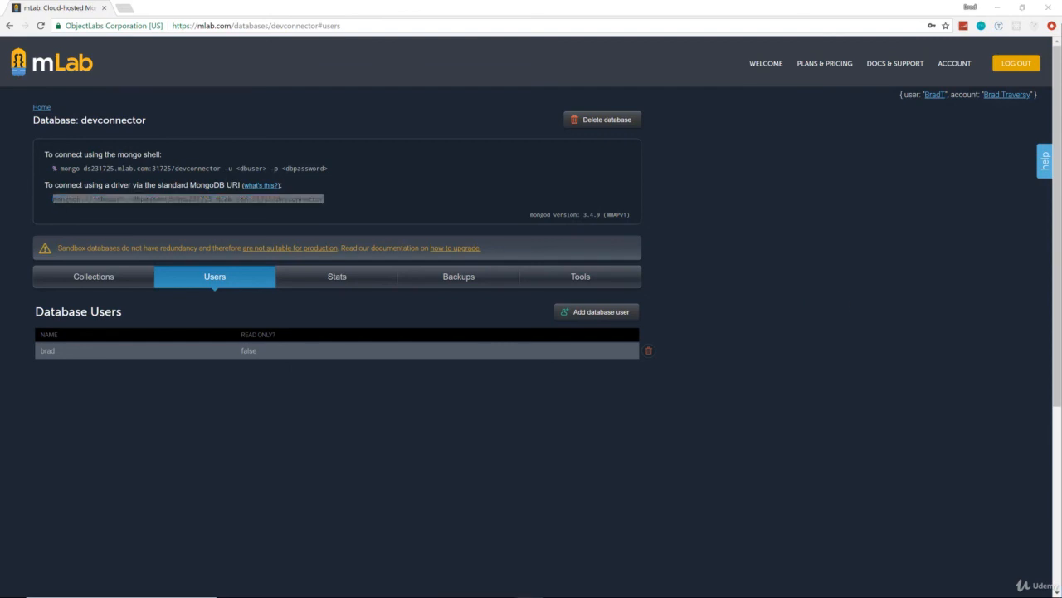